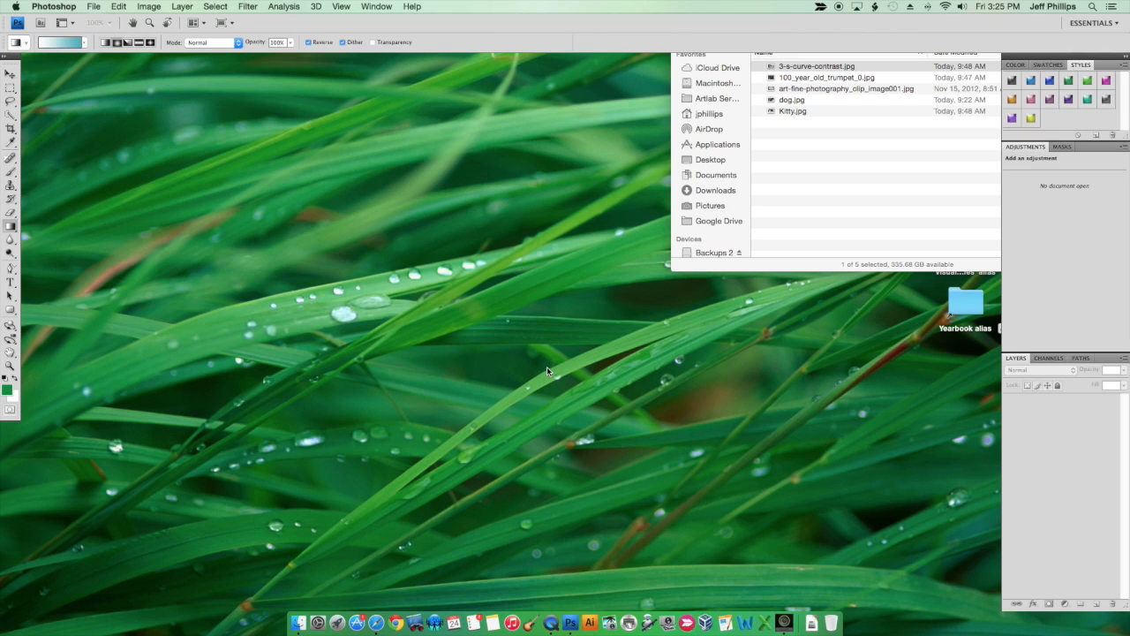
Rename the file 3-s-curve-contrast.jpg in the Contrast Sketch Images folder as flower.jpg
{"action": "left_click", "coordinate": [829, 191]}
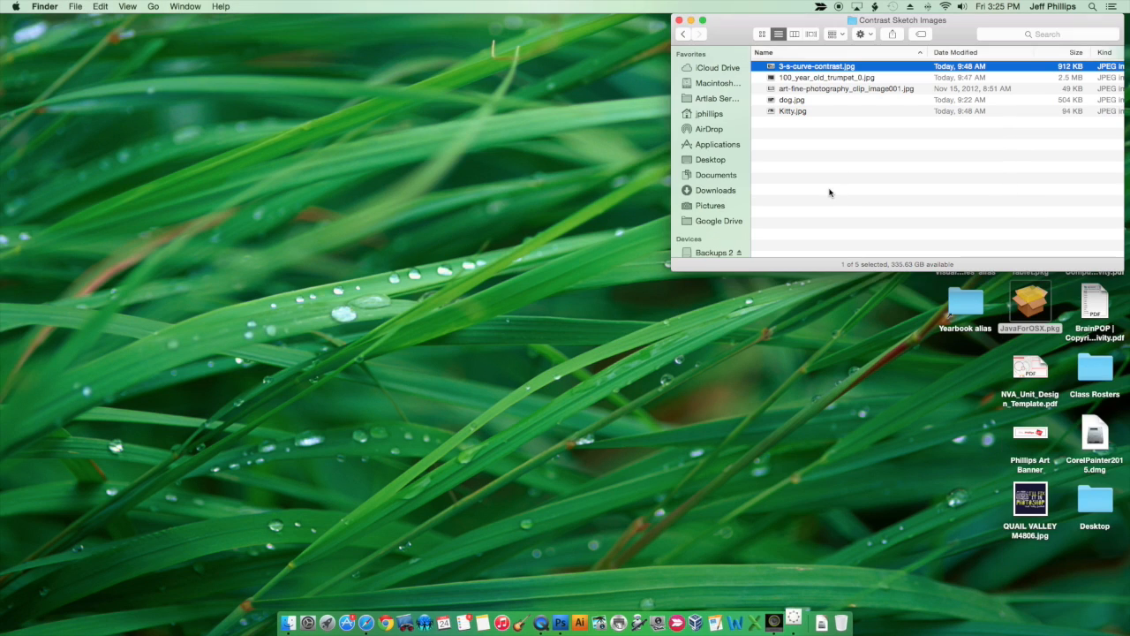
{"action": "left_click", "coordinate": [814, 67]}
{"action": "key", "text": "BackSpace"}
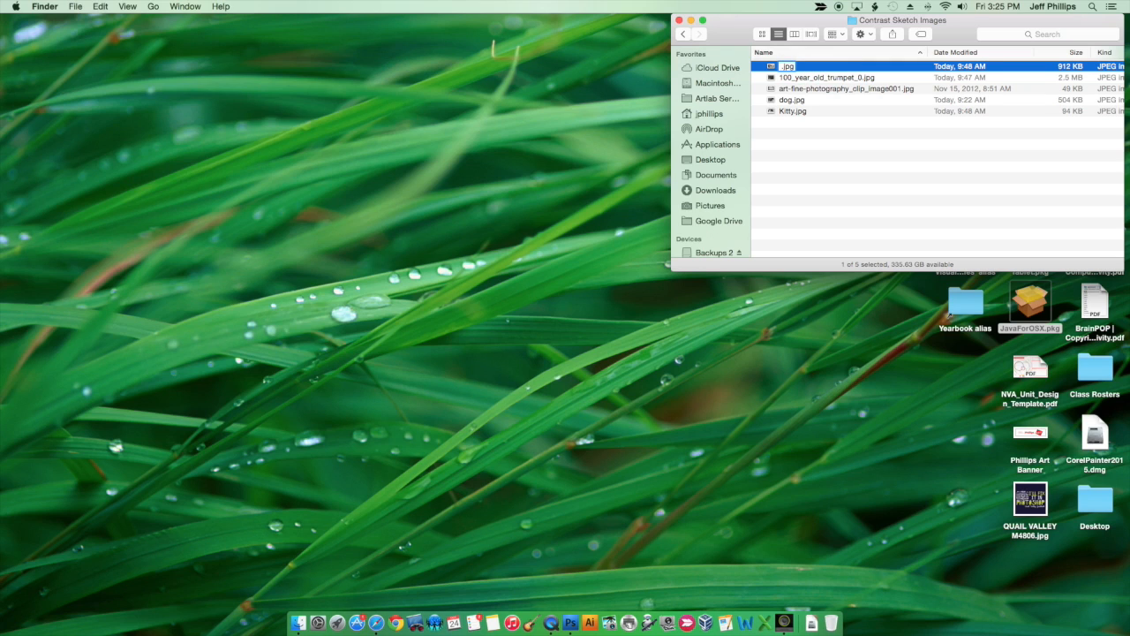
{"action": "type", "text": "flower"}
{"action": "left_click", "coordinate": [866, 189]}
Open flower.jpg in Photoshop and enlarge its document window so there is canvas space around the photo
{"action": "left_click_drag", "start_coordinate": [798, 69], "coordinate": [570, 618]}
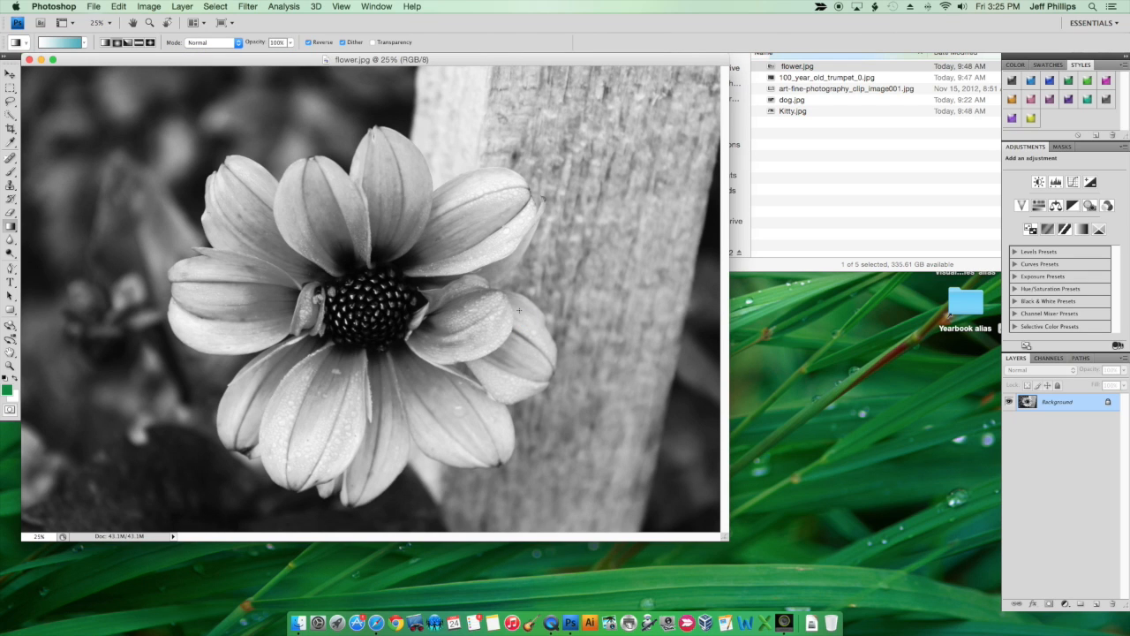
{"action": "left_click_drag", "start_coordinate": [726, 537], "coordinate": [977, 586]}
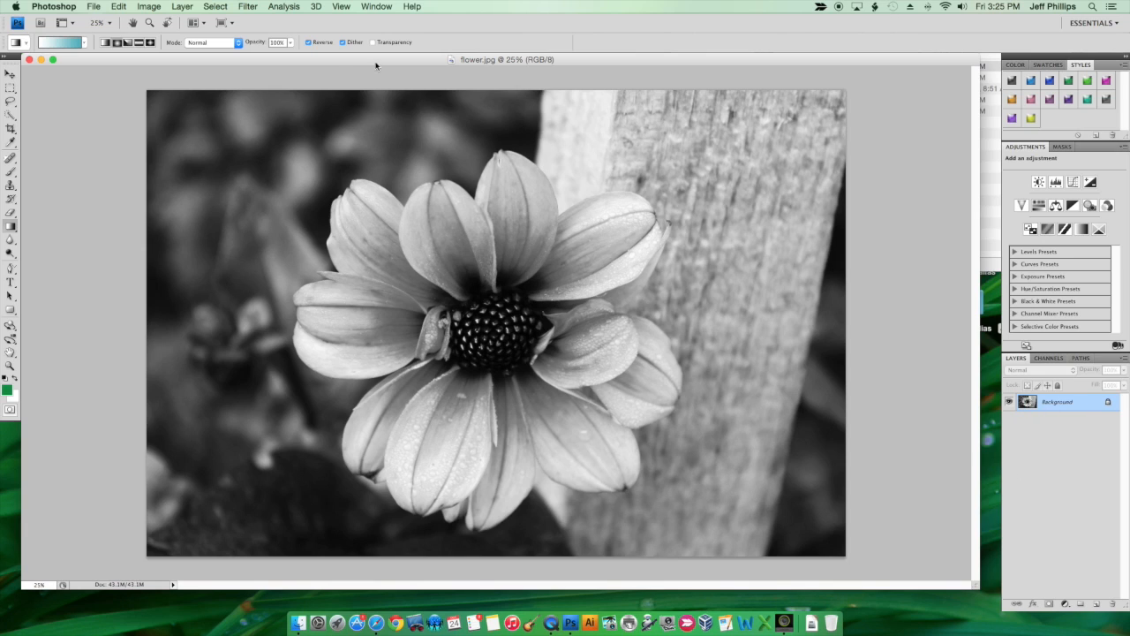
Create a new layer named Paper above the Background
{"action": "left_click", "coordinate": [103, 7]}
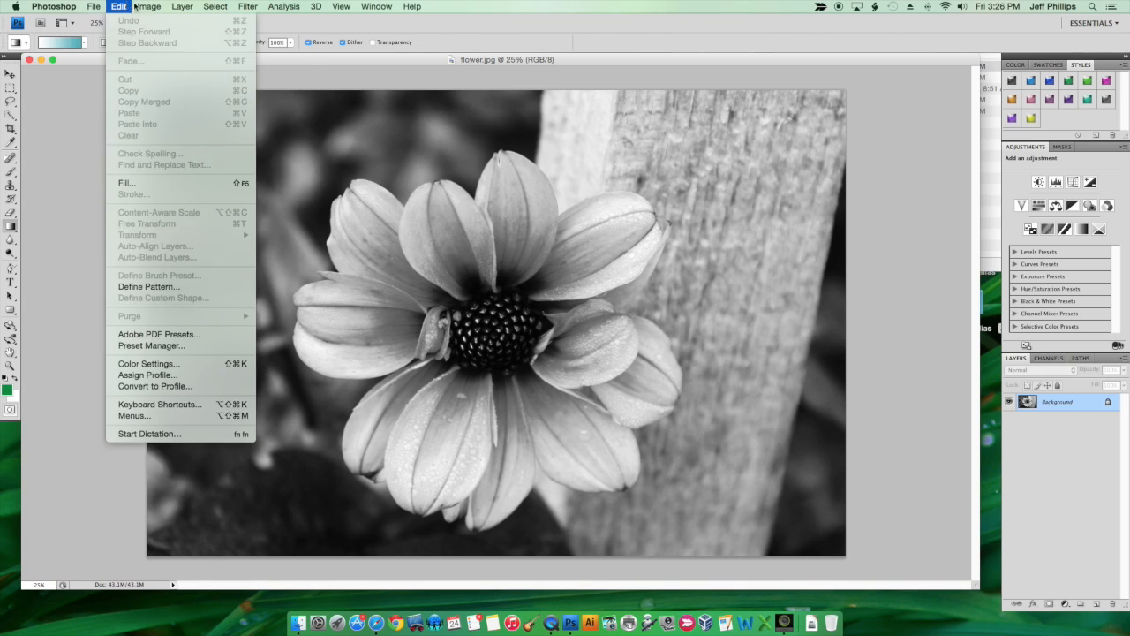
{"action": "mouse_move", "coordinate": [186, 9]}
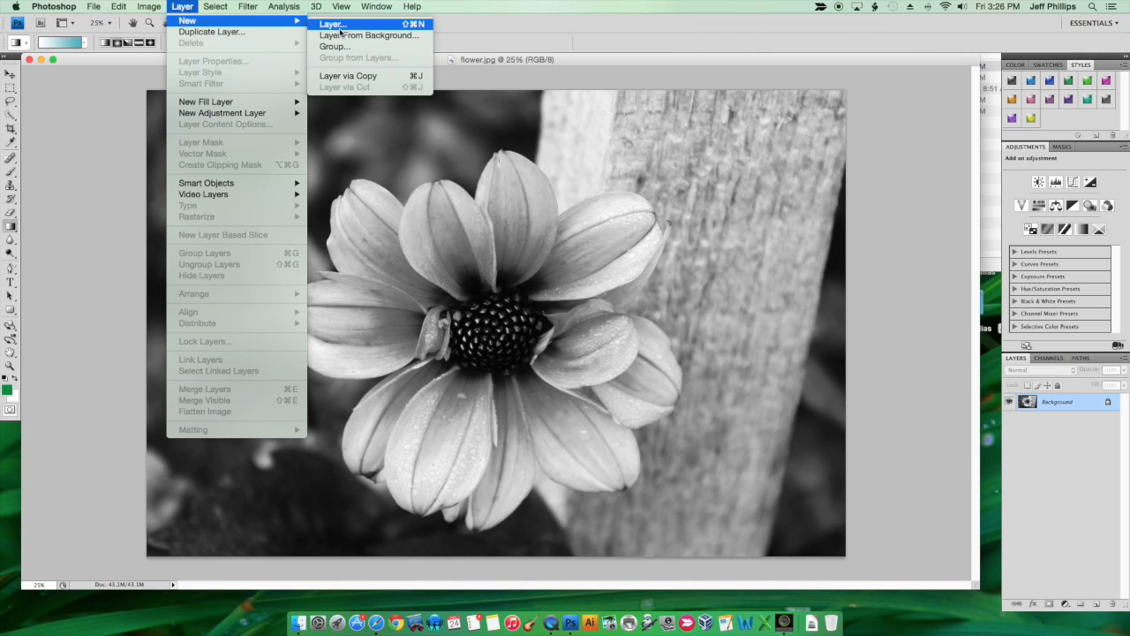
{"action": "left_click", "coordinate": [336, 22]}
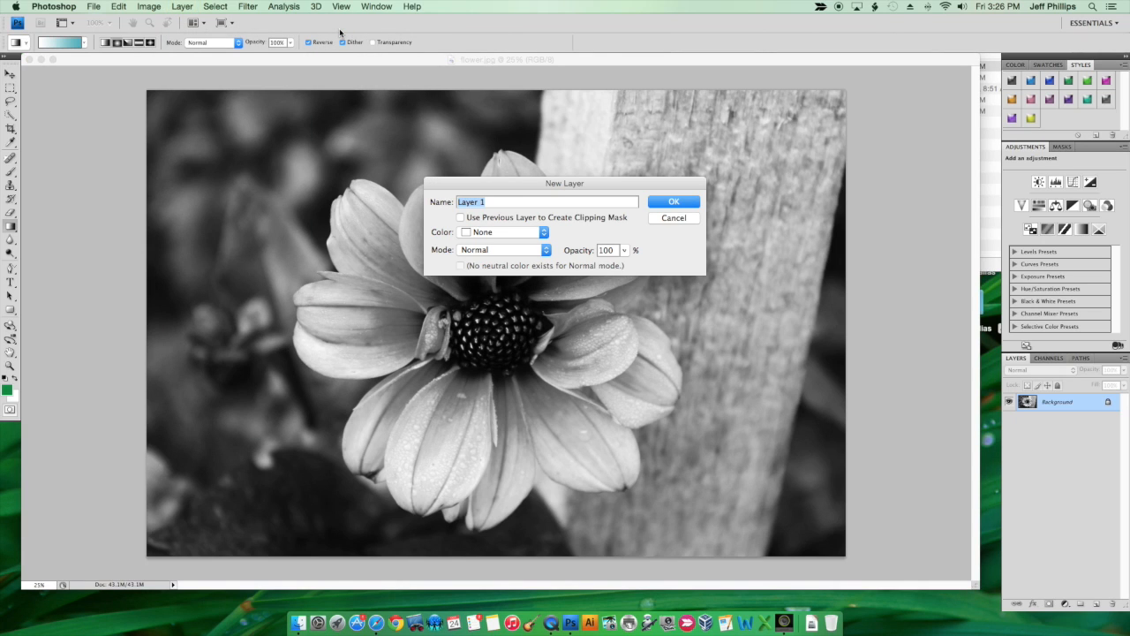
{"action": "type", "text": "Paper"}
{"action": "left_click", "coordinate": [673, 202]}
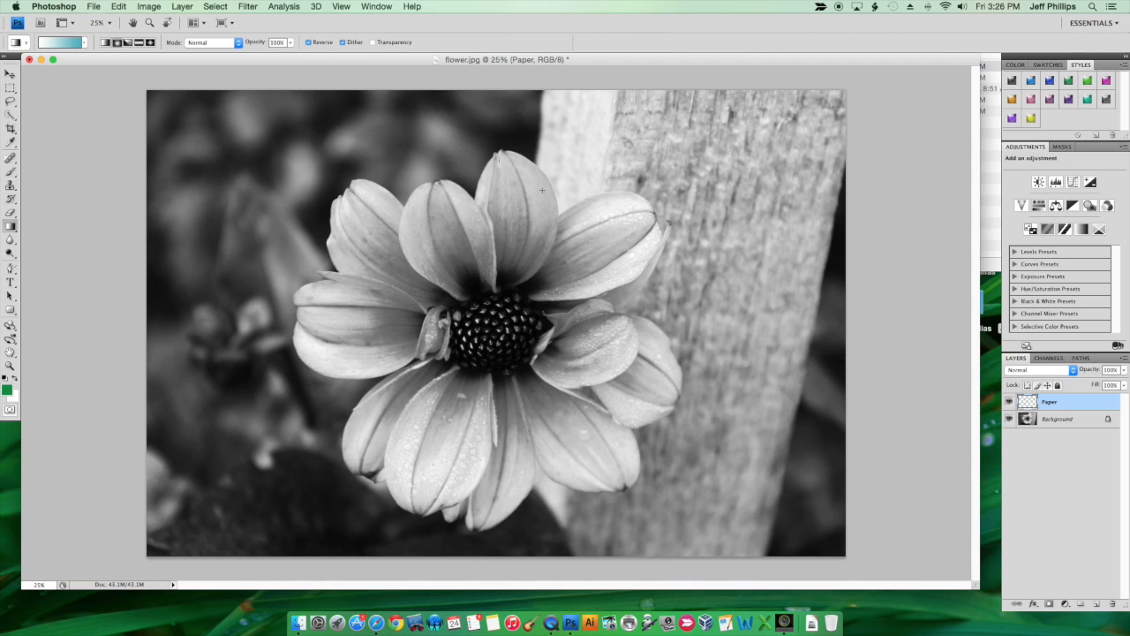
Create another new layer named drawing above the Paper layer
{"action": "left_click", "coordinate": [181, 7]}
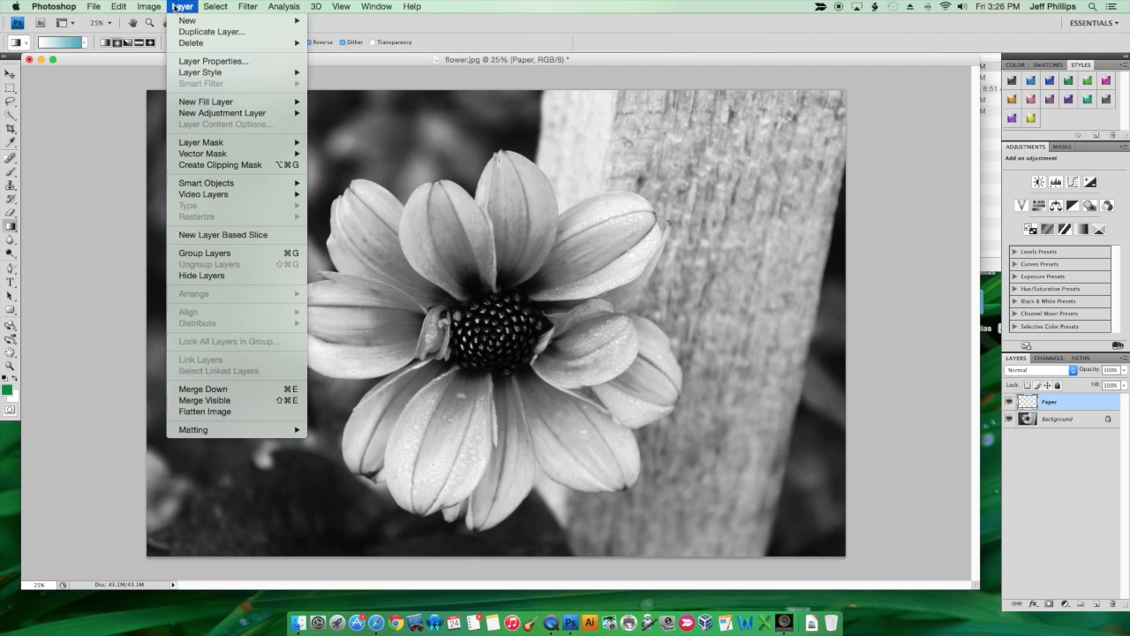
{"action": "mouse_move", "coordinate": [177, 22]}
{"action": "left_click", "coordinate": [367, 25]}
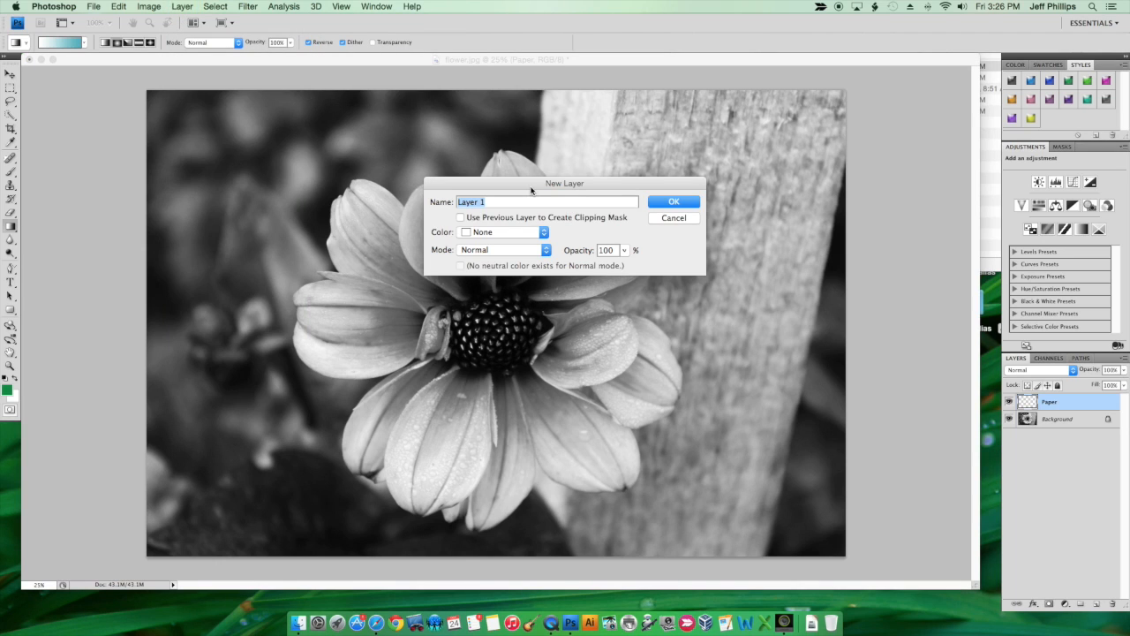
{"action": "type", "text": "drawing"}
{"action": "left_click", "coordinate": [658, 203]}
Make the Paper layer active with the Paint Bucket tool and set the foreground color to off-white #f1f8f4
{"action": "left_click", "coordinate": [1070, 419]}
{"action": "left_click", "coordinate": [11, 226]}
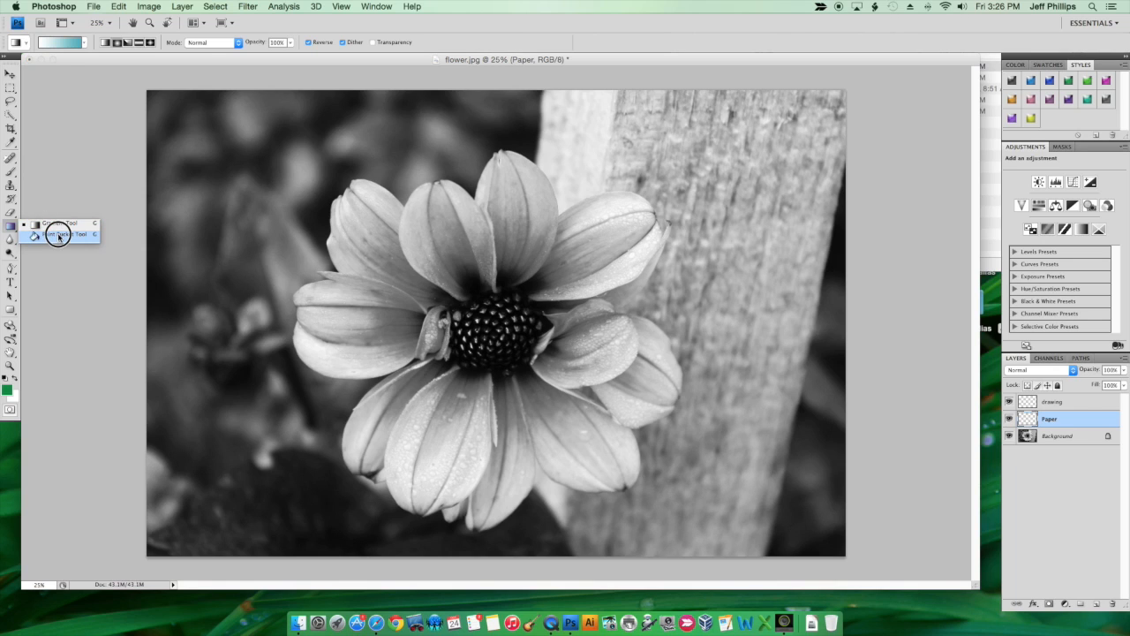
{"action": "left_click", "coordinate": [58, 235]}
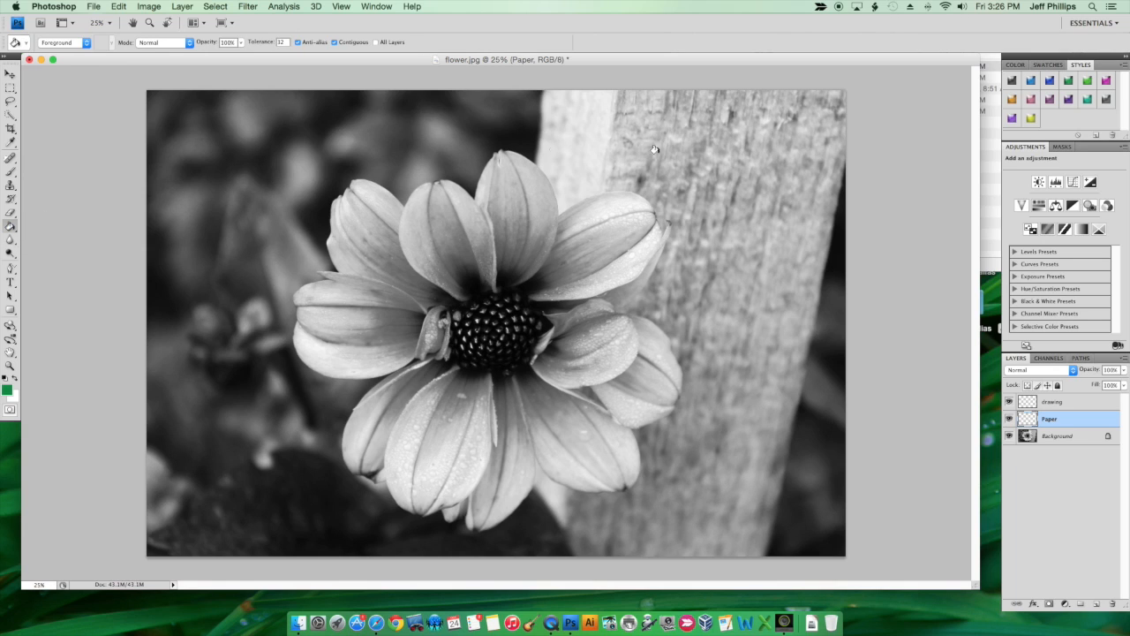
{"action": "left_click", "coordinate": [1016, 65]}
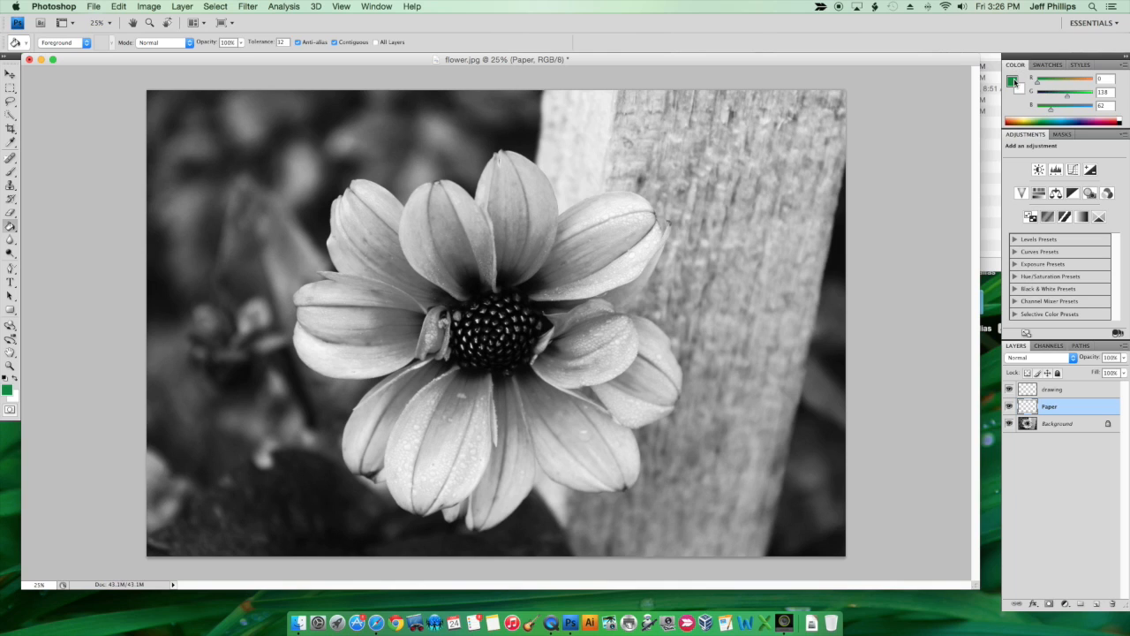
{"action": "left_click", "coordinate": [1013, 80]}
{"action": "left_click_drag", "start_coordinate": [768, 175], "coordinate": [648, 109]}
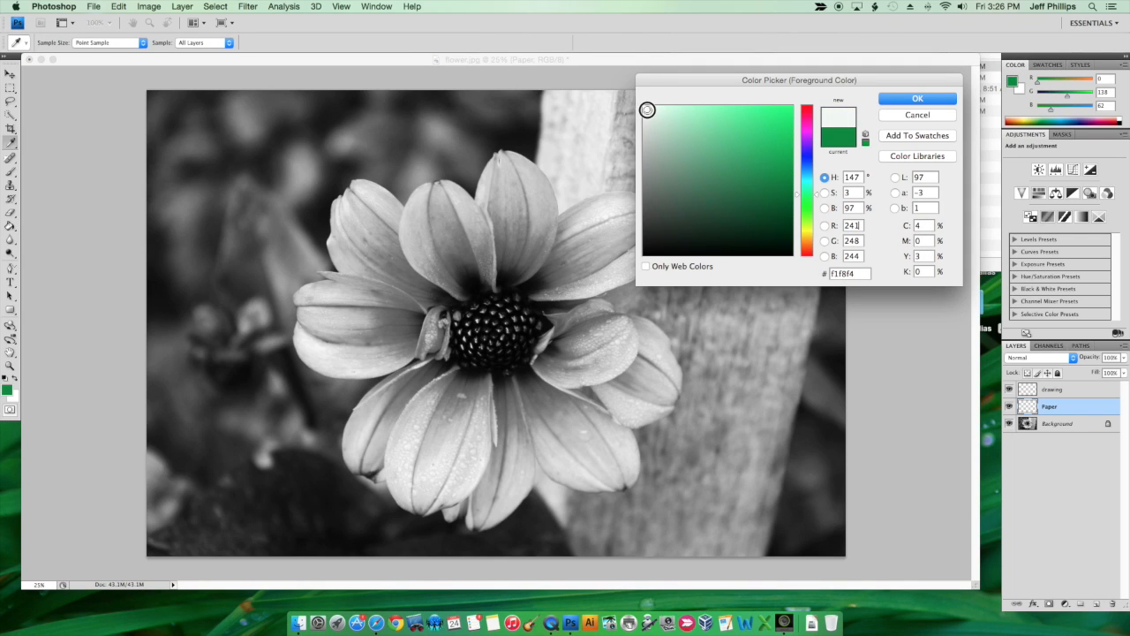
{"action": "left_click", "coordinate": [909, 100]}
{"action": "key", "text": "g"}
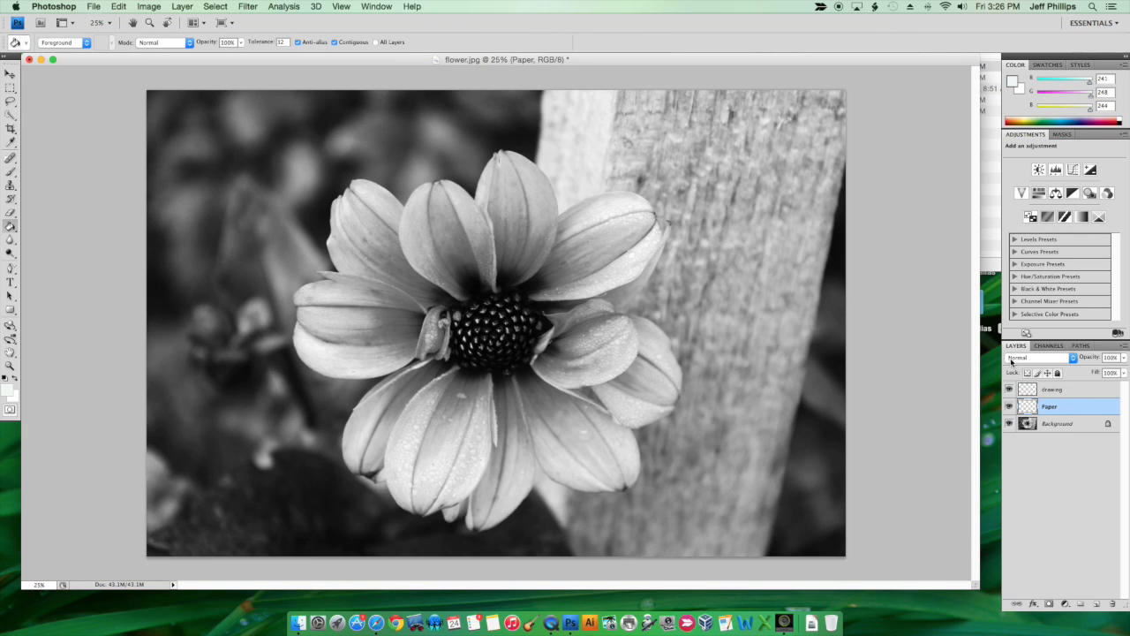
Fill the Paper layer with the off-white color and lower its opacity to 41%
{"action": "left_click", "coordinate": [353, 234]}
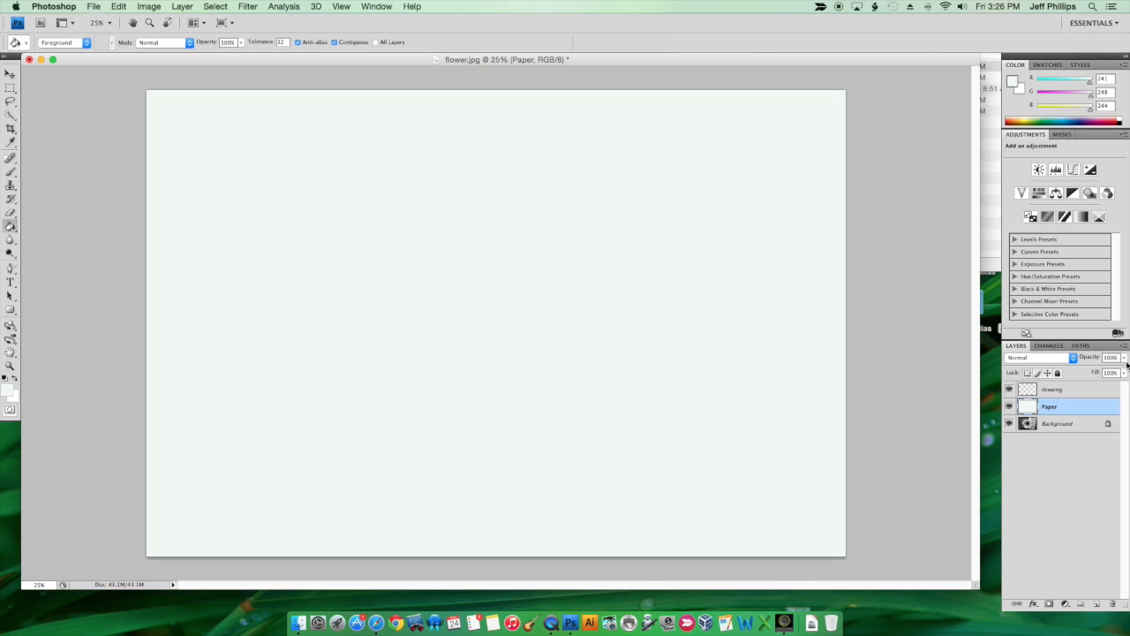
{"action": "left_click_drag", "start_coordinate": [1124, 361], "coordinate": [1086, 372]}
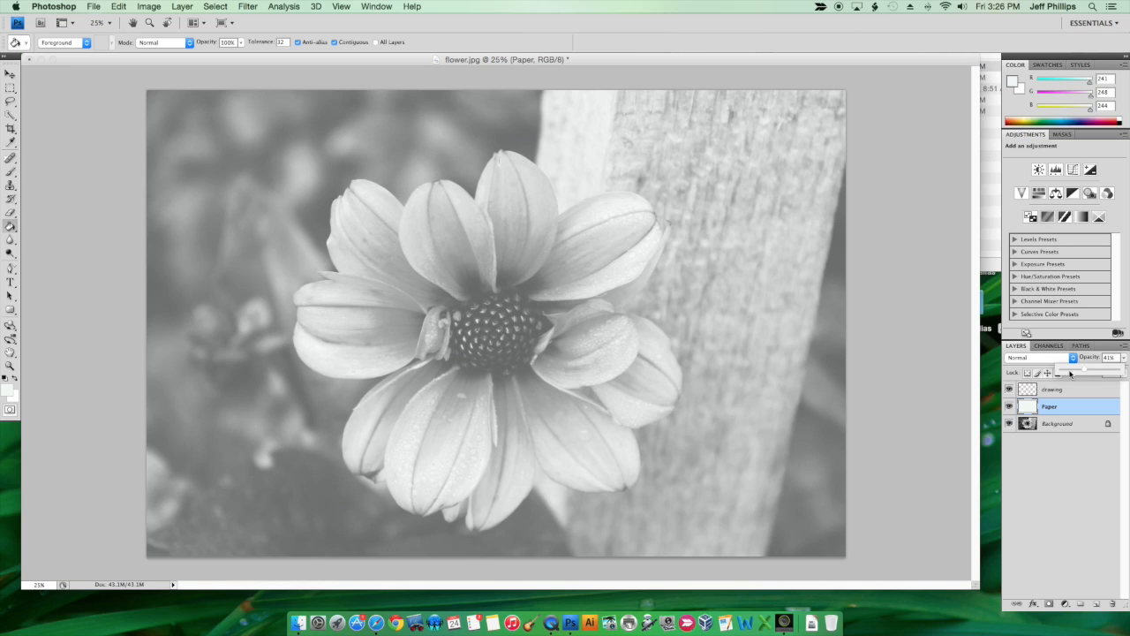
On the drawing layer, choose the Brush tool, load the Dry Media Brushes set and pick the Charcoal Pencil brush
{"action": "left_click", "coordinate": [1074, 391]}
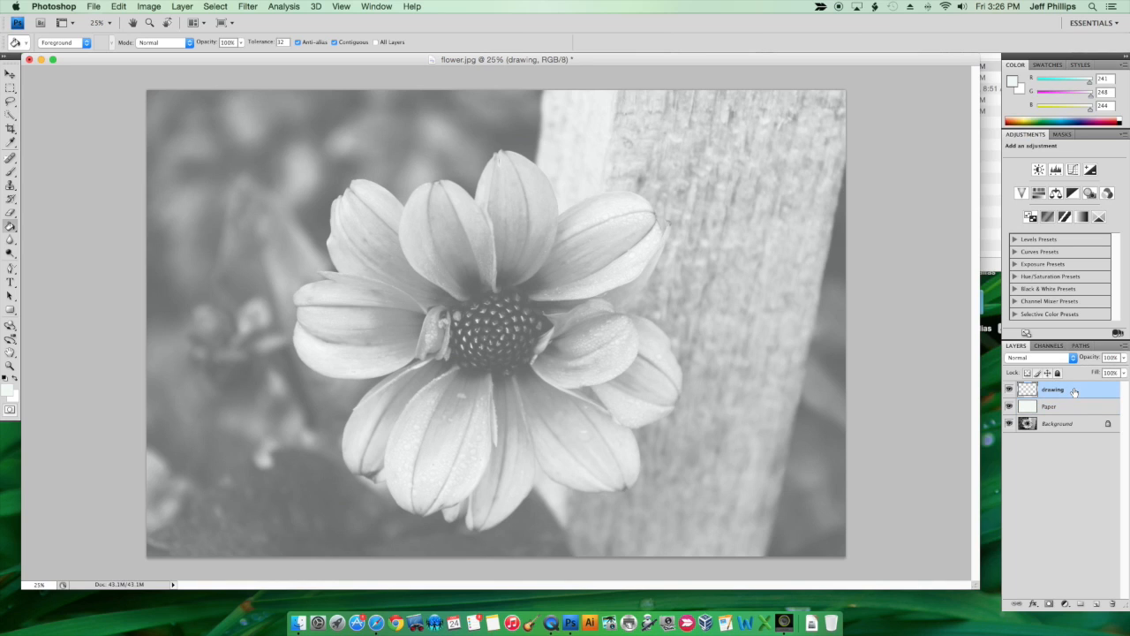
{"action": "left_click", "coordinate": [10, 174]}
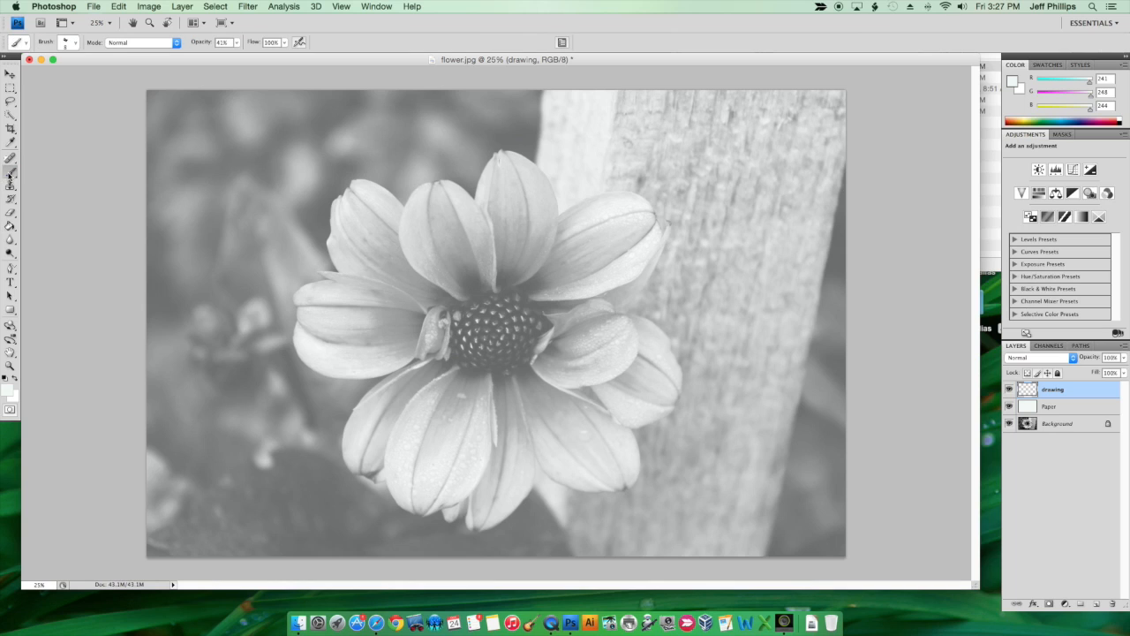
{"action": "left_click", "coordinate": [74, 44]}
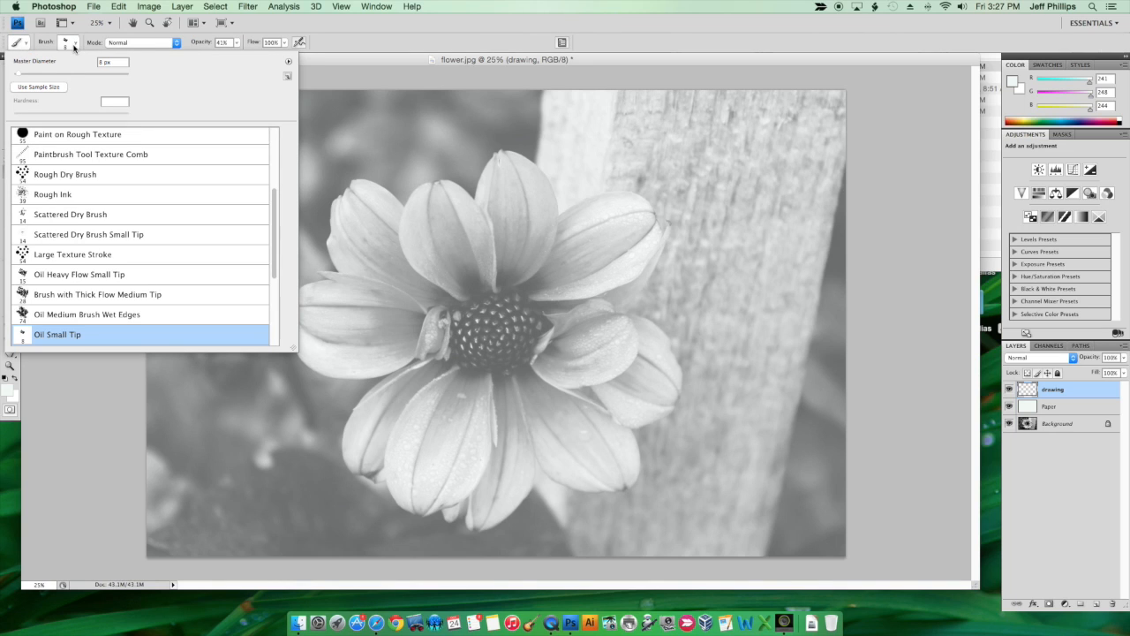
{"action": "scroll", "coordinate": [180, 250], "scroll_direction": "up", "scroll_amount": 3}
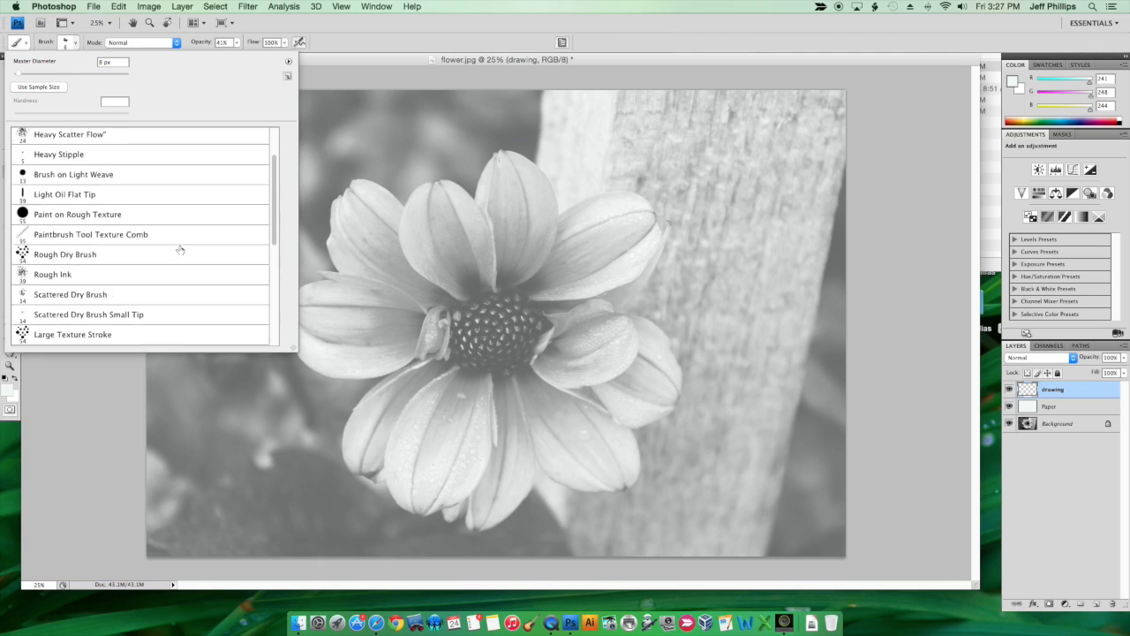
{"action": "left_click", "coordinate": [287, 62]}
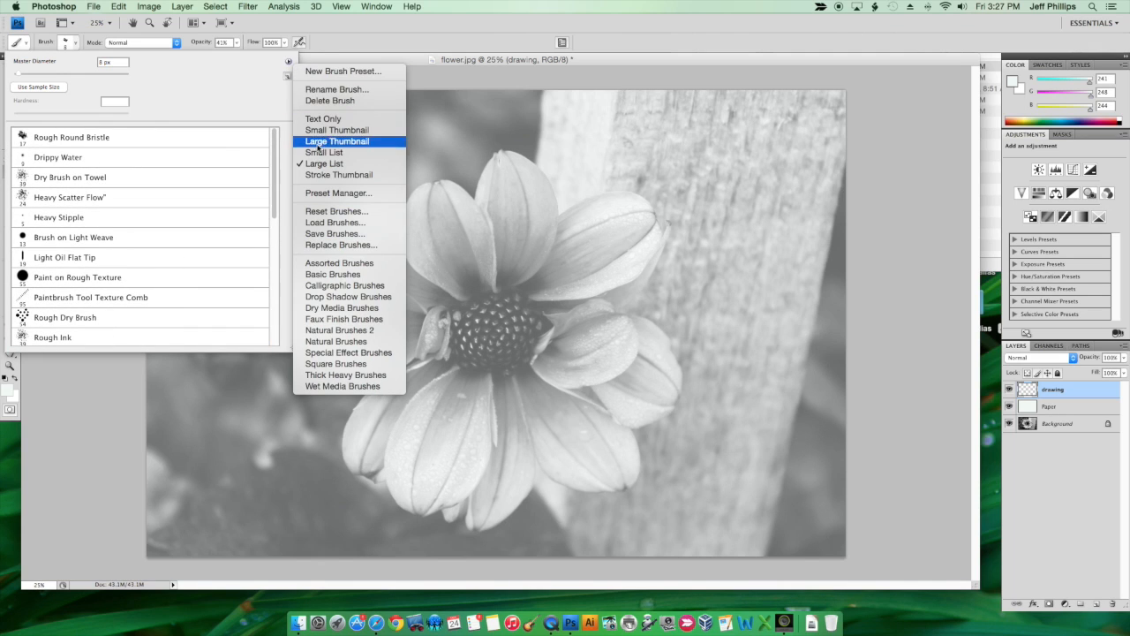
{"action": "left_click", "coordinate": [317, 308]}
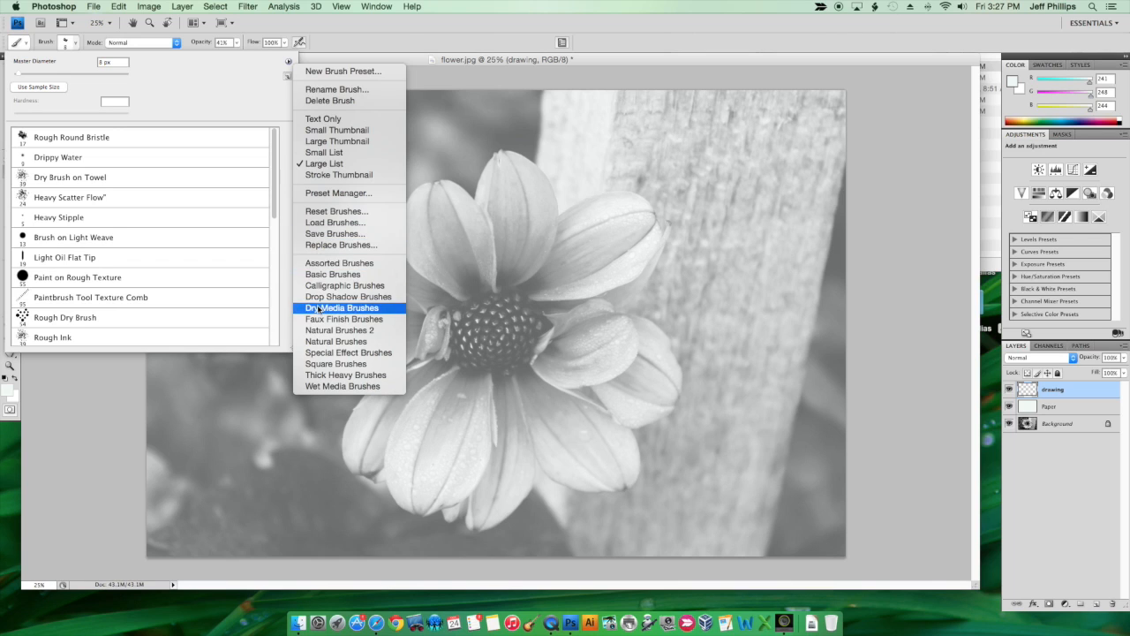
{"action": "left_click", "coordinate": [636, 187]}
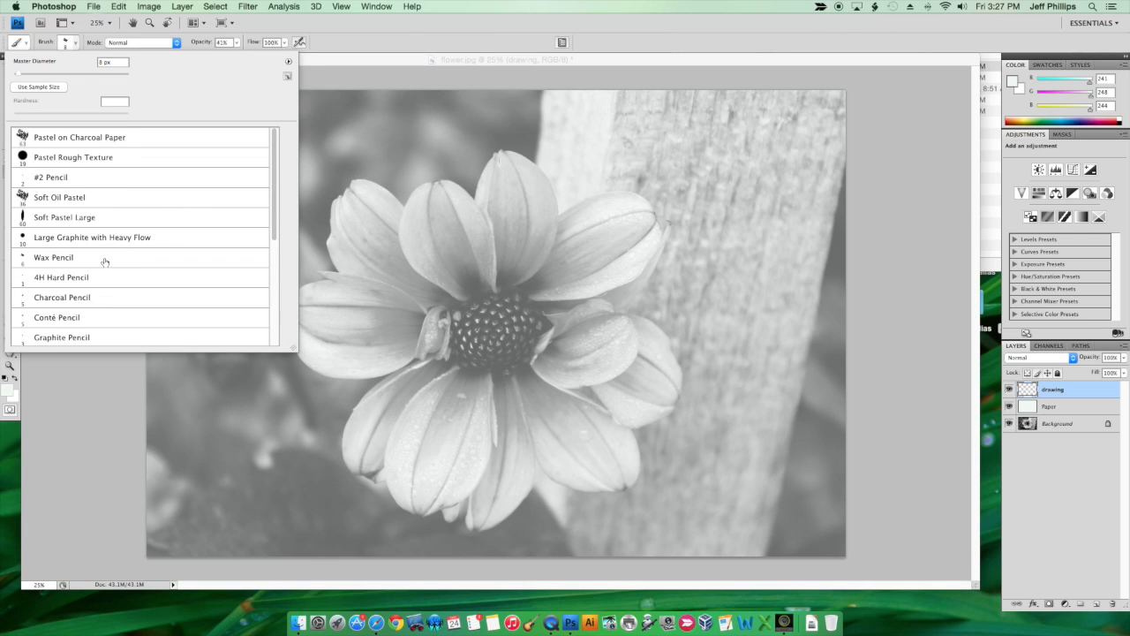
{"action": "left_click", "coordinate": [59, 296]}
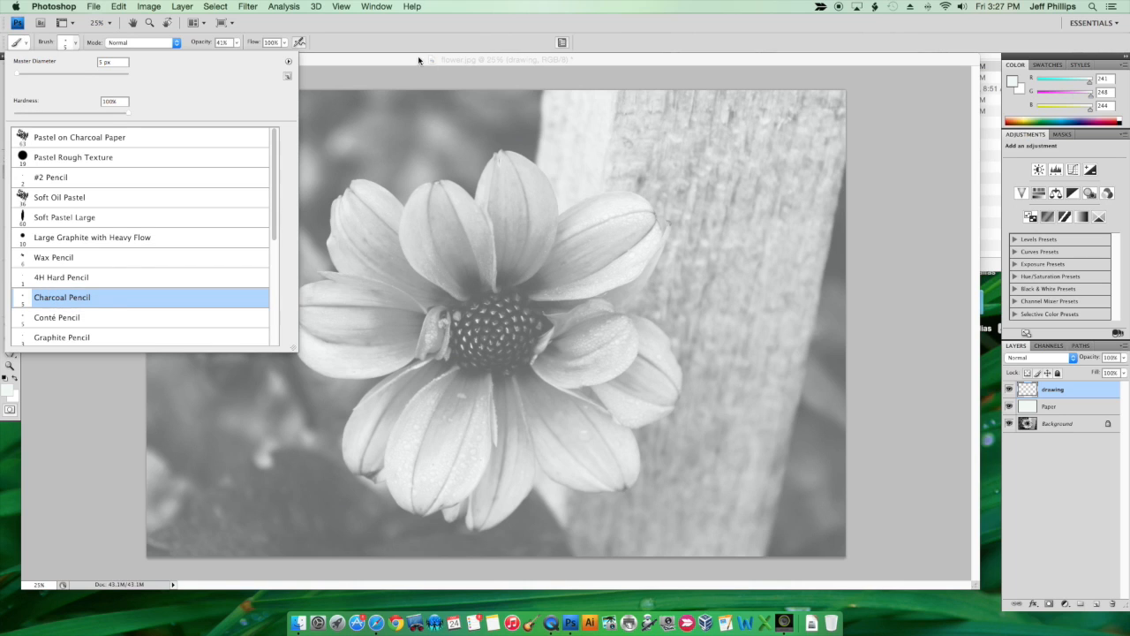
{"action": "left_click", "coordinate": [390, 40]}
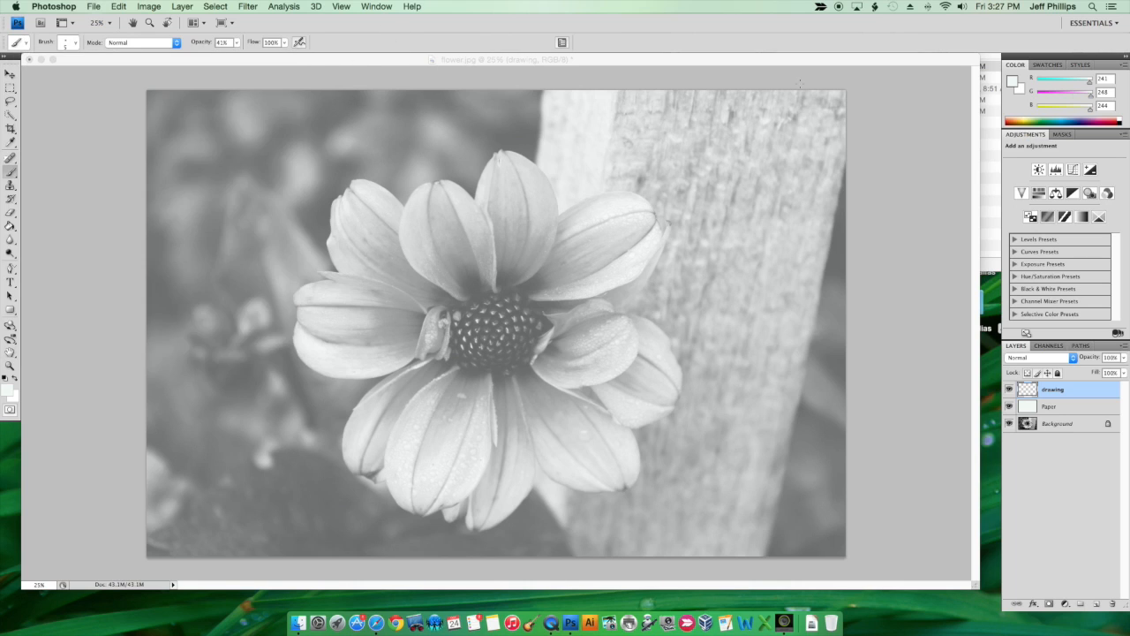
Set the foreground color to pure black
{"action": "left_click", "coordinate": [1020, 85]}
{"action": "left_click_drag", "start_coordinate": [741, 178], "coordinate": [643, 255]}
{"action": "left_click", "coordinate": [886, 102]}
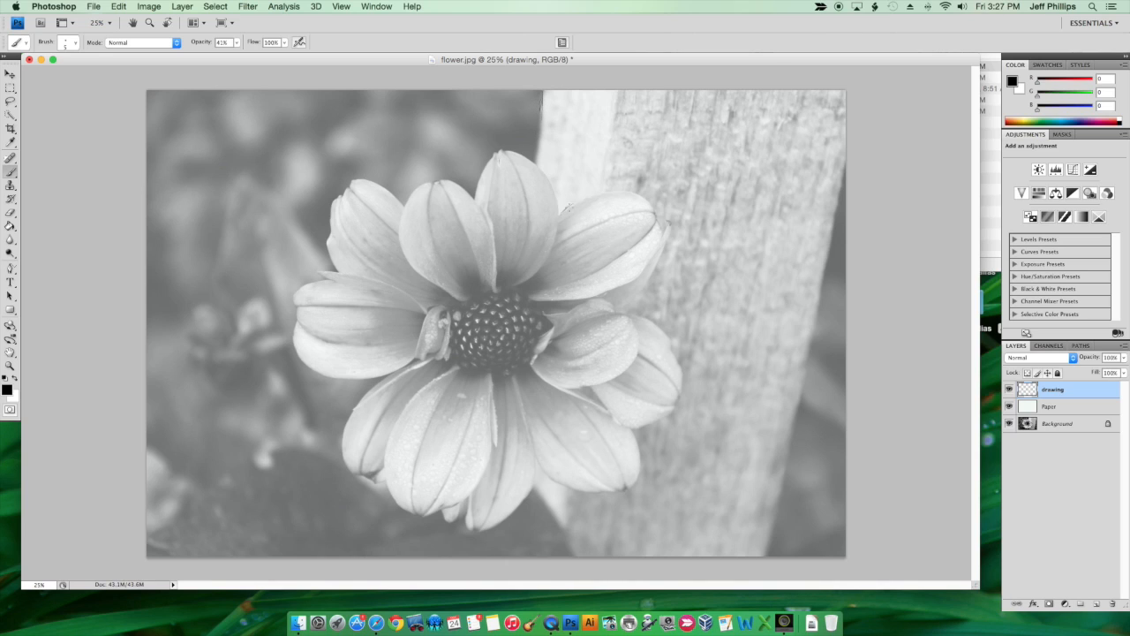
Trace the flower's uppermost petal on the drawing layer with charcoal strokes, sketching its outline, vein lines and the shading at its base
{"action": "left_click_drag", "start_coordinate": [572, 205], "coordinate": [587, 197]}
{"action": "left_click_drag", "start_coordinate": [492, 158], "coordinate": [476, 195]}
{"action": "left_click_drag", "start_coordinate": [555, 198], "coordinate": [559, 223]}
{"action": "left_click_drag", "start_coordinate": [532, 279], "coordinate": [538, 273]}
{"action": "left_click_drag", "start_coordinate": [525, 193], "coordinate": [525, 199]}
{"action": "left_click_drag", "start_coordinate": [503, 185], "coordinate": [503, 171]}
{"action": "left_click_drag", "start_coordinate": [505, 233], "coordinate": [492, 155]}
{"action": "left_click_drag", "start_coordinate": [477, 194], "coordinate": [483, 177]}
{"action": "mouse_move", "coordinate": [504, 251]}
{"action": "left_mouse_down"}
{"action": "mouse_move", "coordinate": [503, 286]}
{"action": "mouse_move", "coordinate": [508, 274]}
{"action": "left_mouse_up"}
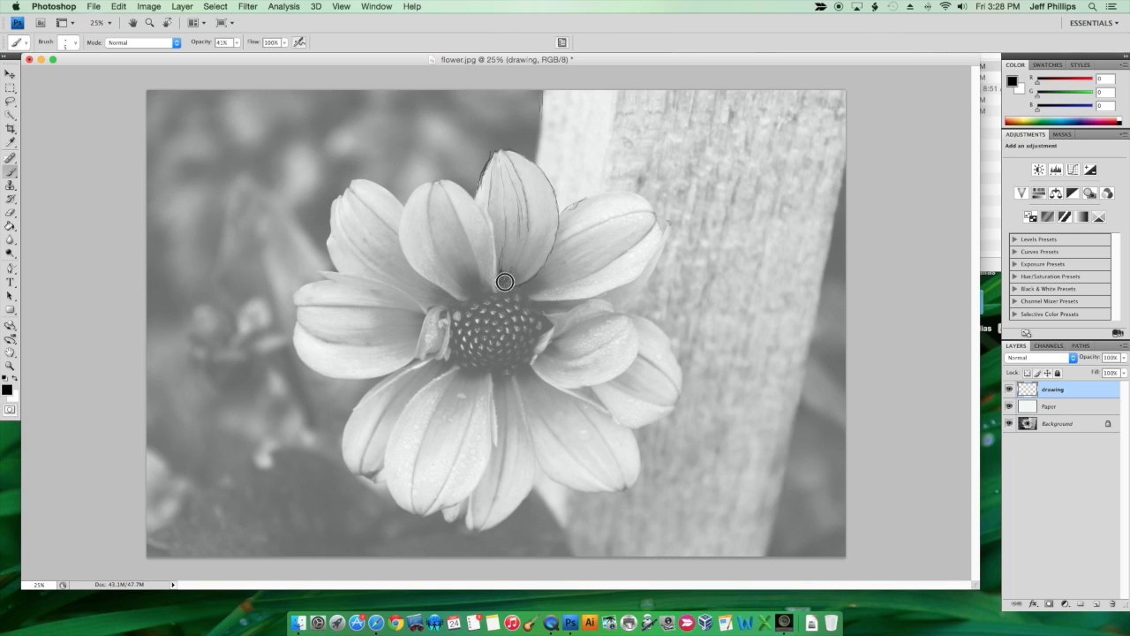
{"action": "mouse_move", "coordinate": [532, 249]}
{"action": "left_mouse_down"}
{"action": "mouse_move", "coordinate": [524, 272]}
{"action": "mouse_move", "coordinate": [536, 250]}
{"action": "mouse_move", "coordinate": [524, 257]}
{"action": "left_mouse_up"}
{"action": "left_click_drag", "start_coordinate": [540, 267], "coordinate": [541, 256]}
{"action": "left_click_drag", "start_coordinate": [507, 291], "coordinate": [504, 272]}
{"action": "left_click_drag", "start_coordinate": [481, 192], "coordinate": [483, 213]}
{"action": "left_click_drag", "start_coordinate": [498, 269], "coordinate": [500, 279]}
{"action": "left_click_drag", "start_coordinate": [490, 229], "coordinate": [494, 265]}
Raise the Paper layer's opacity to 100% to view the sketch without the photo
{"action": "left_click", "coordinate": [1065, 406]}
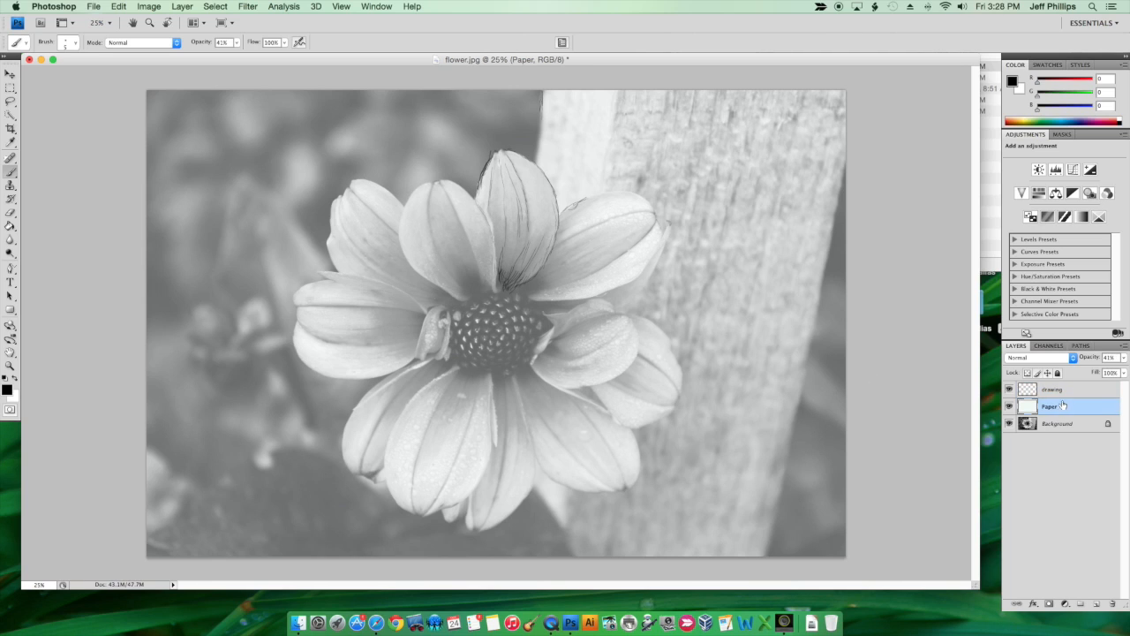
{"action": "left_click", "coordinate": [1123, 358]}
{"action": "left_click_drag", "start_coordinate": [1088, 373], "coordinate": [1122, 372]}
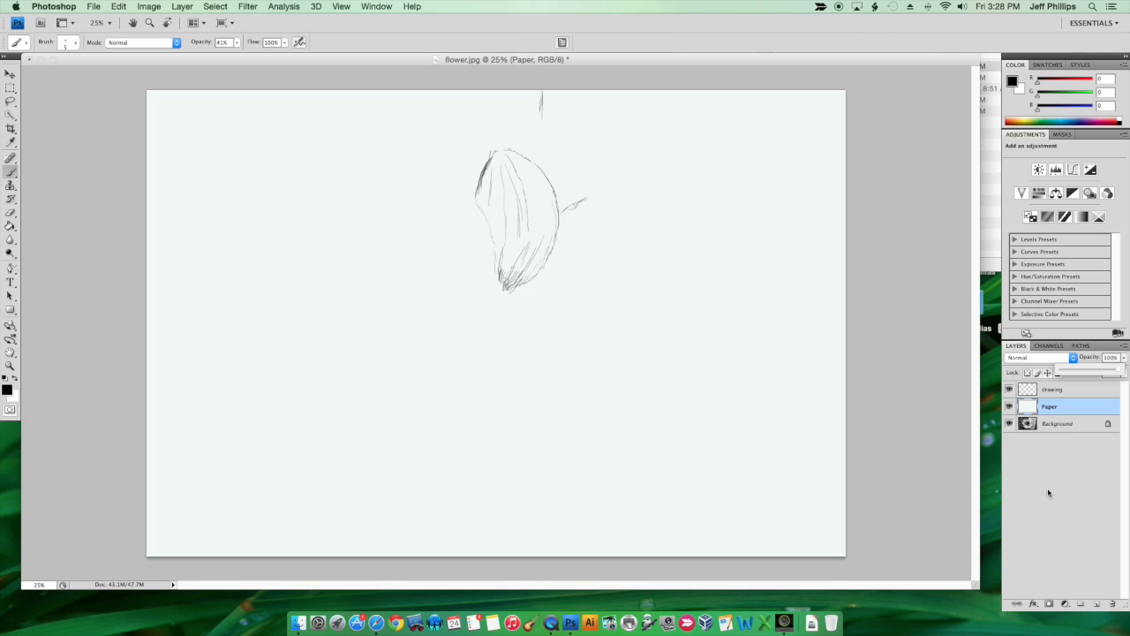
Reinforce the sketched petal's outline and inner shading with more charcoal strokes on the Paper layer
{"action": "left_click", "coordinate": [505, 150]}
{"action": "left_click_drag", "start_coordinate": [484, 171], "coordinate": [493, 152]}
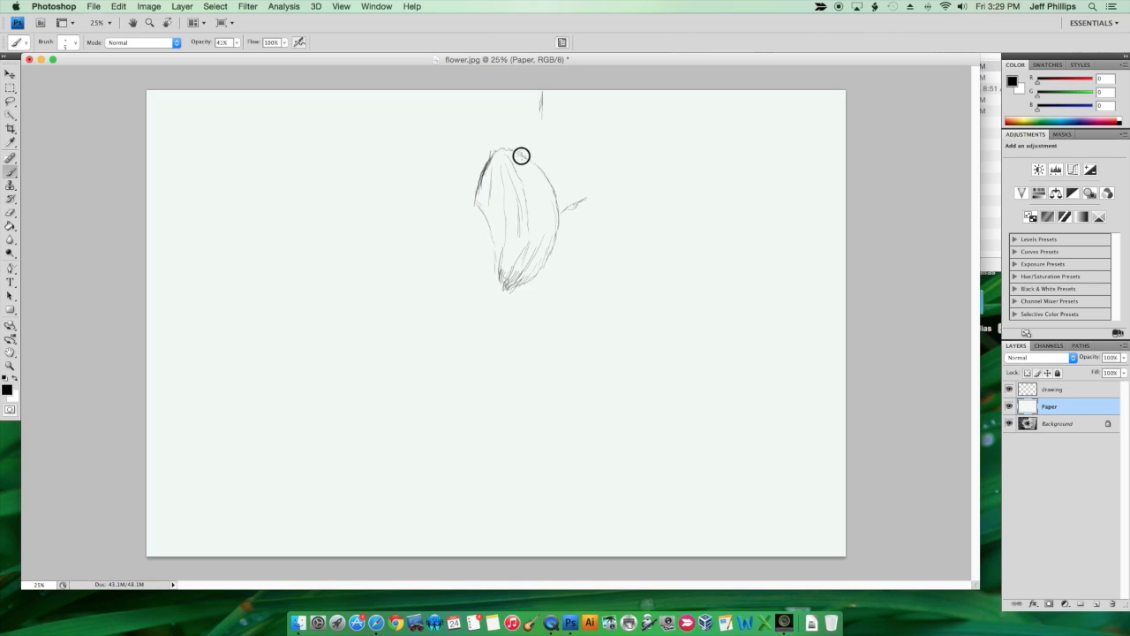
{"action": "mouse_move", "coordinate": [531, 161]}
{"action": "left_mouse_down"}
{"action": "mouse_move", "coordinate": [552, 231]}
{"action": "mouse_move", "coordinate": [556, 218]}
{"action": "mouse_move", "coordinate": [540, 257]}
{"action": "left_mouse_up"}
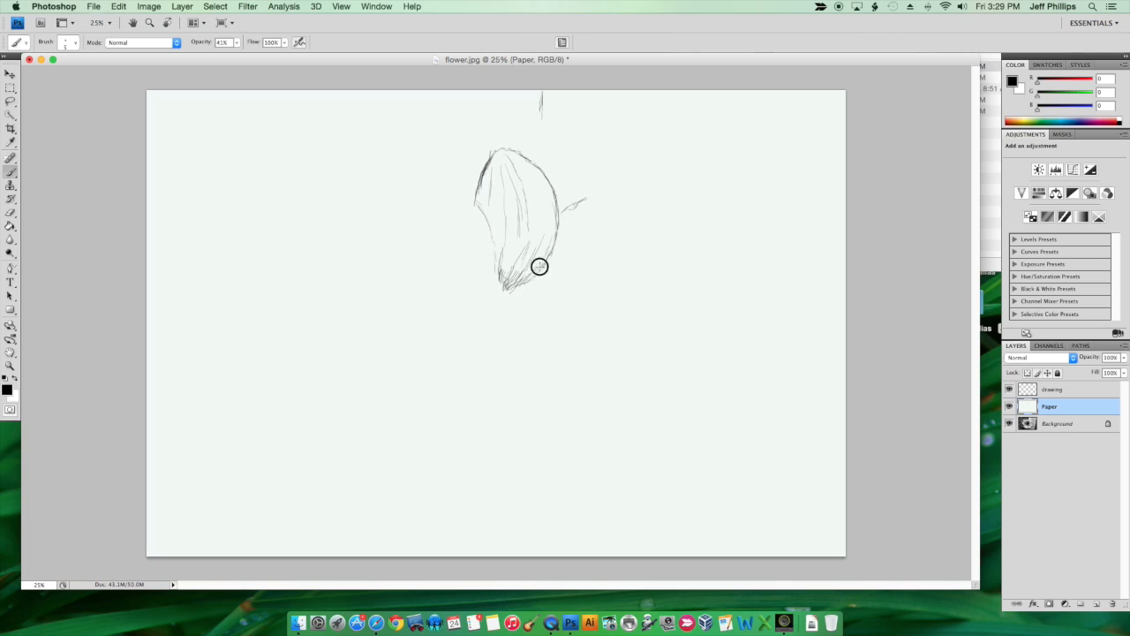
{"action": "left_click_drag", "start_coordinate": [541, 259], "coordinate": [509, 259]}
Lower the Paper layer's opacity to about 50% so the flower photo shows through for tracing
{"action": "left_click", "coordinate": [1124, 357]}
{"action": "left_click_drag", "start_coordinate": [1119, 371], "coordinate": [1086, 371]}
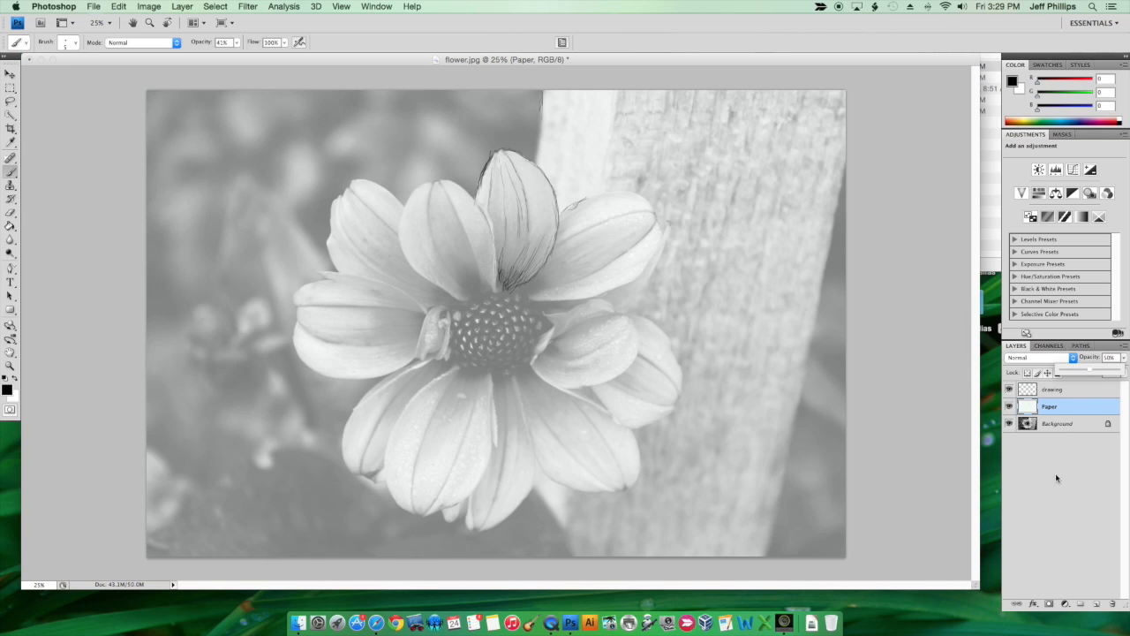